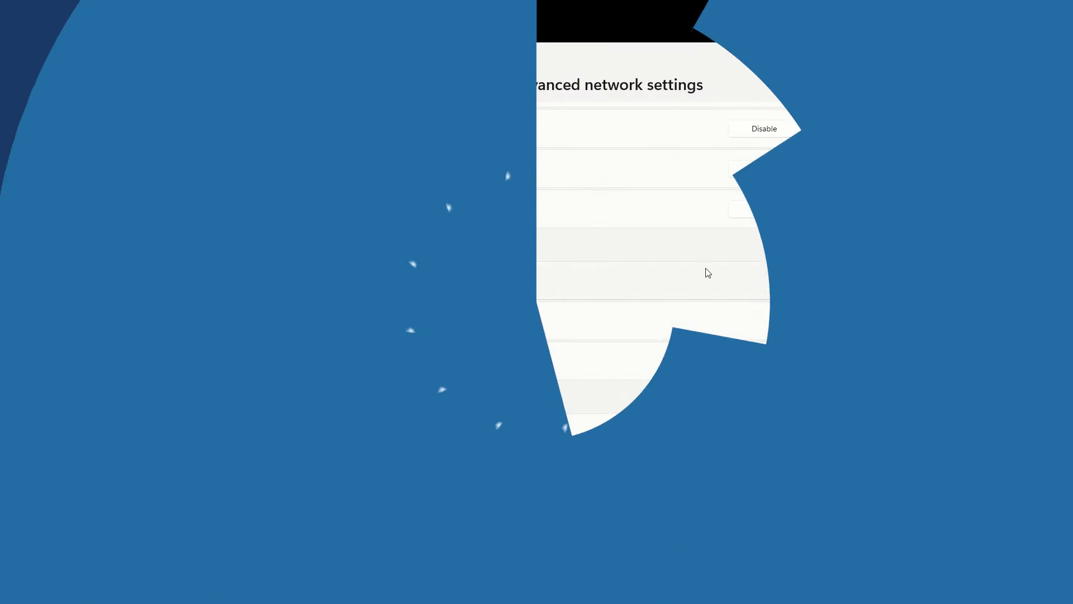
- Connect ExpressVPN to the USA - New York server
click(926, 253)
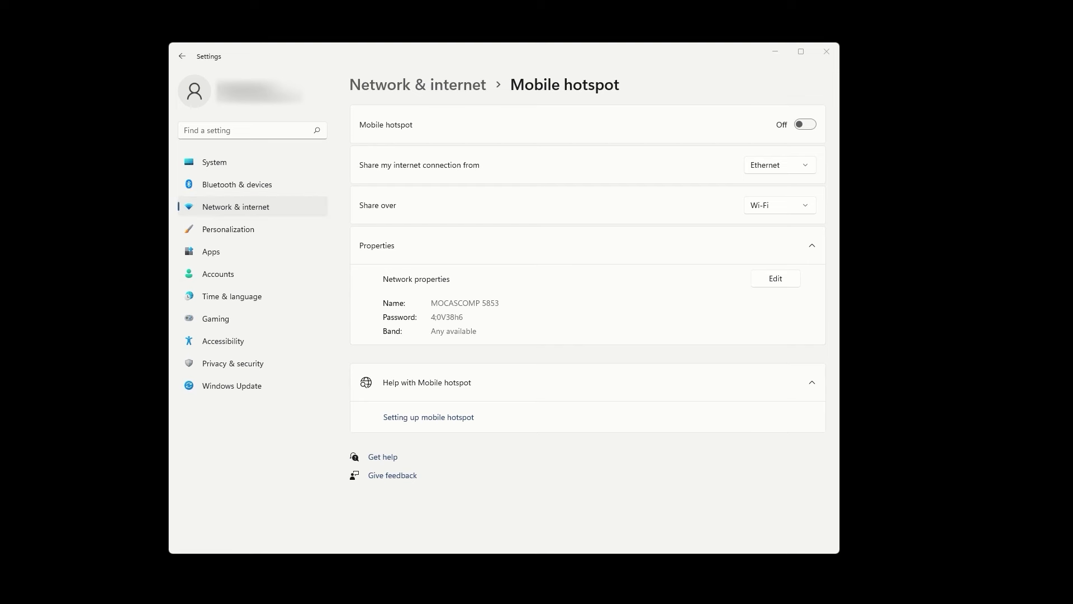
- Turn the mobile hotspot on and bring up its network info editor
click(805, 124)
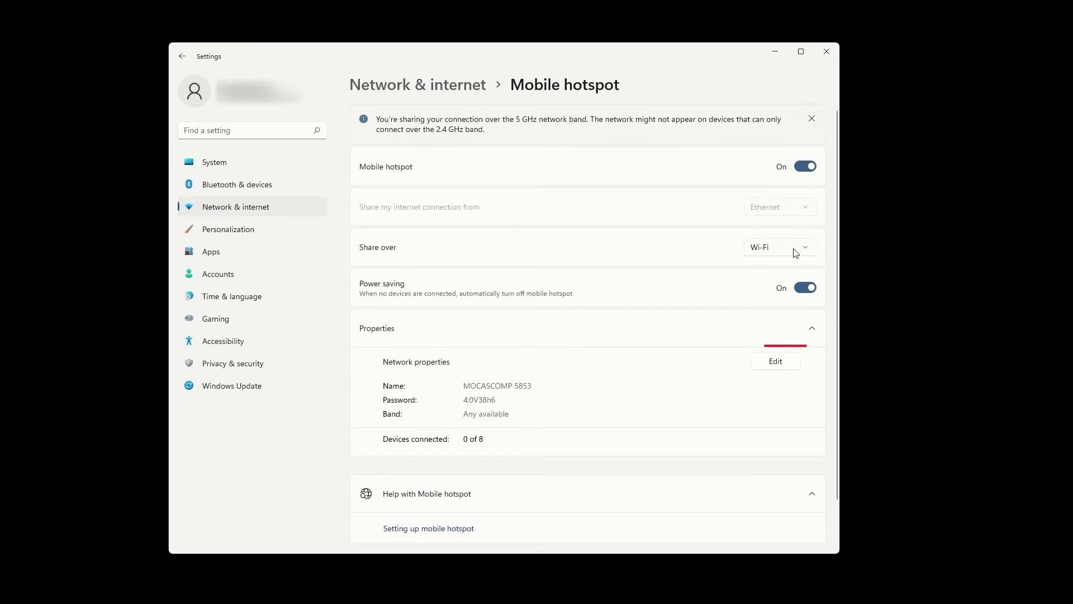
click(776, 361)
- Rename the hotspot network to ExpressVPN, keep the band at Any available, and save
key(ctrl+a)
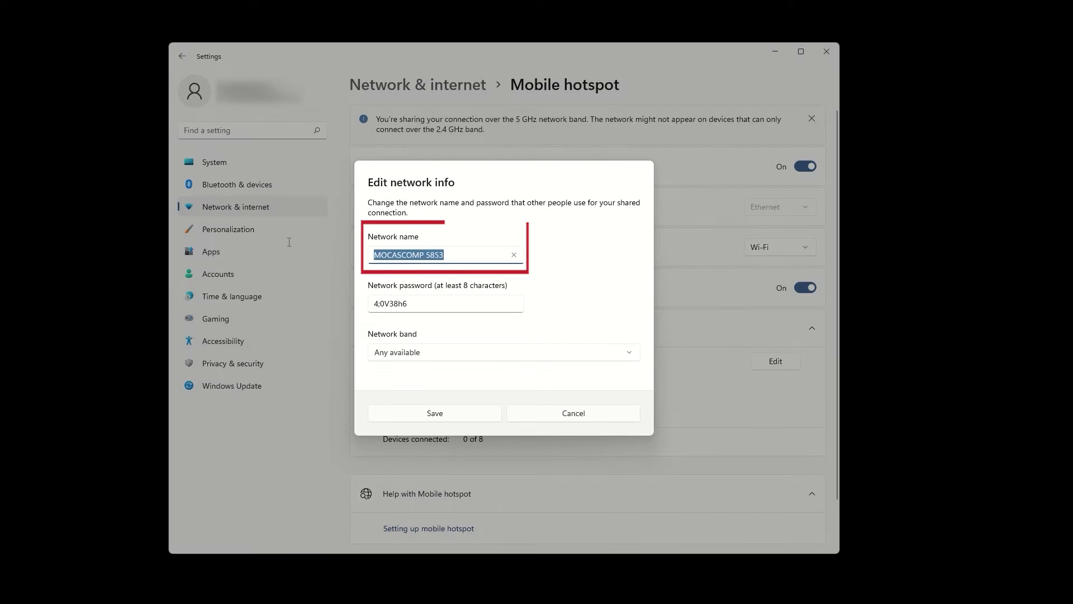
text(Expres)
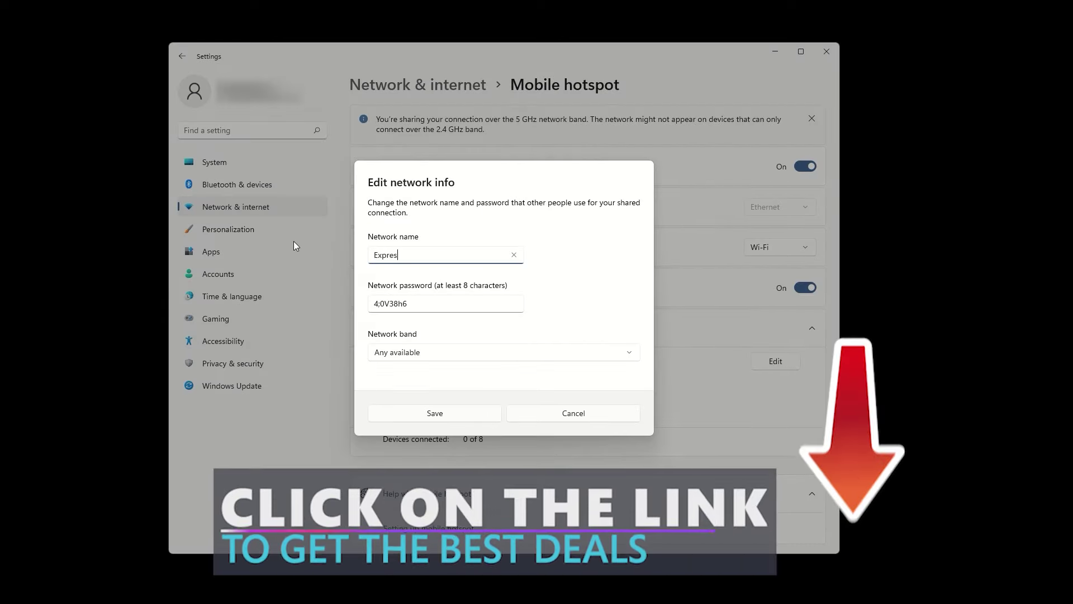
text(sVPN)
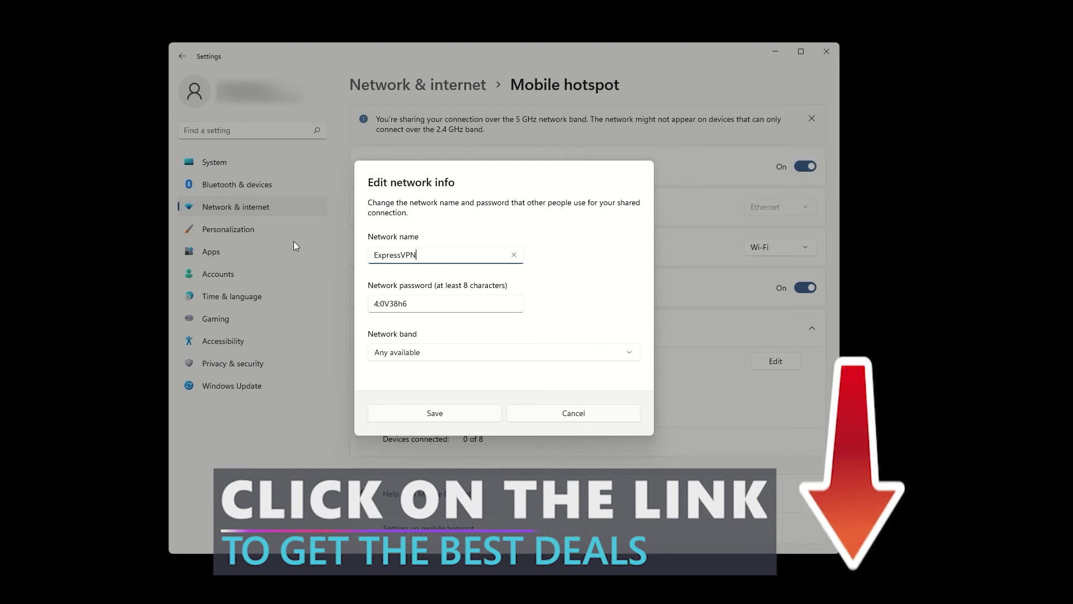
click(420, 308)
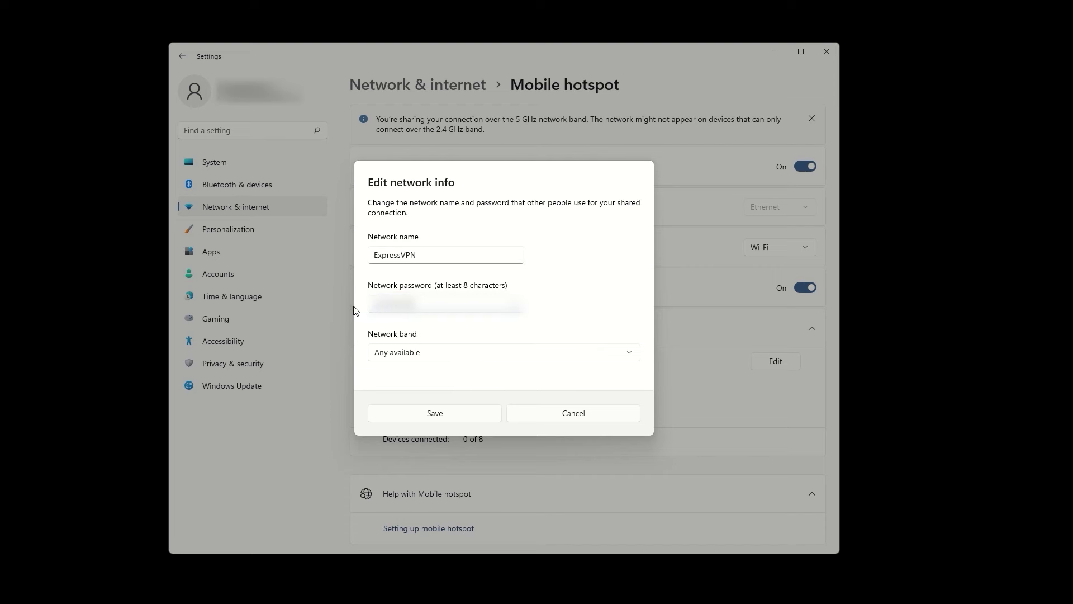
click(487, 352)
click(487, 353)
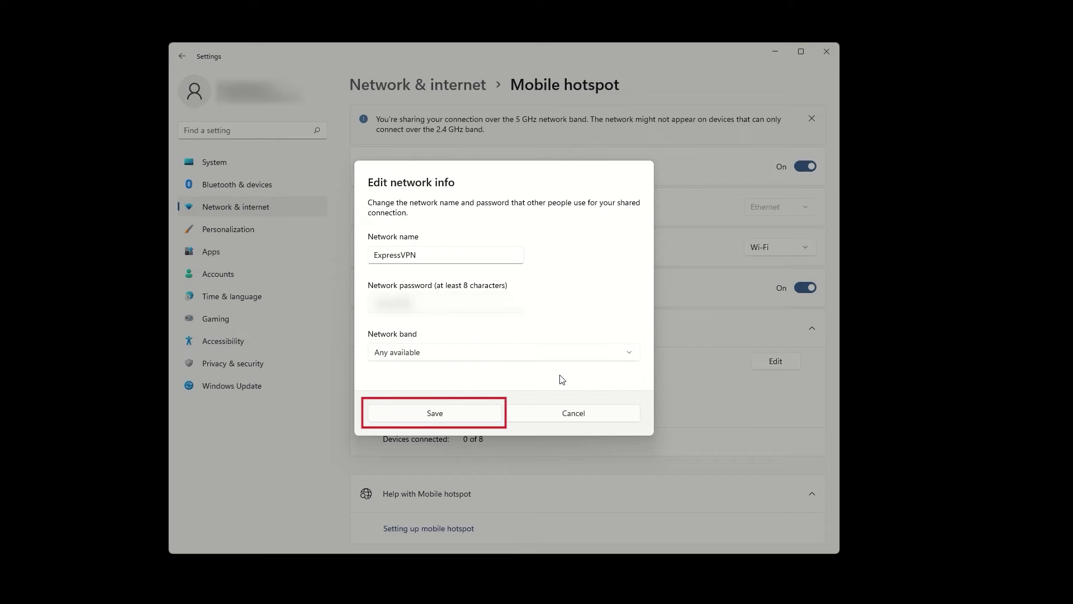
click(470, 412)
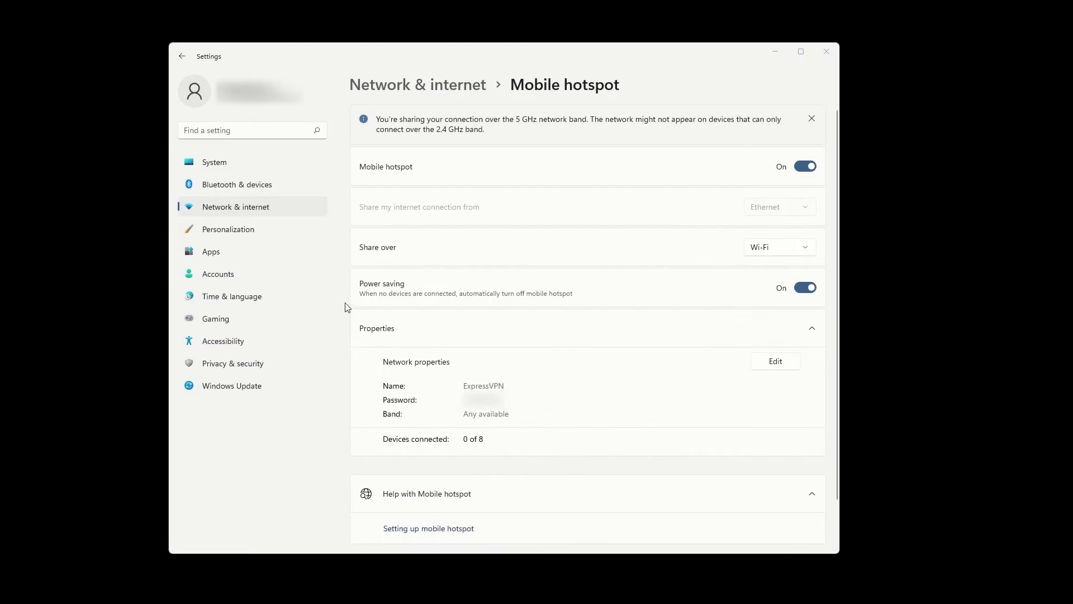
- Go to Advanced network settings under Network & internet and scroll to the adapter options
click(257, 210)
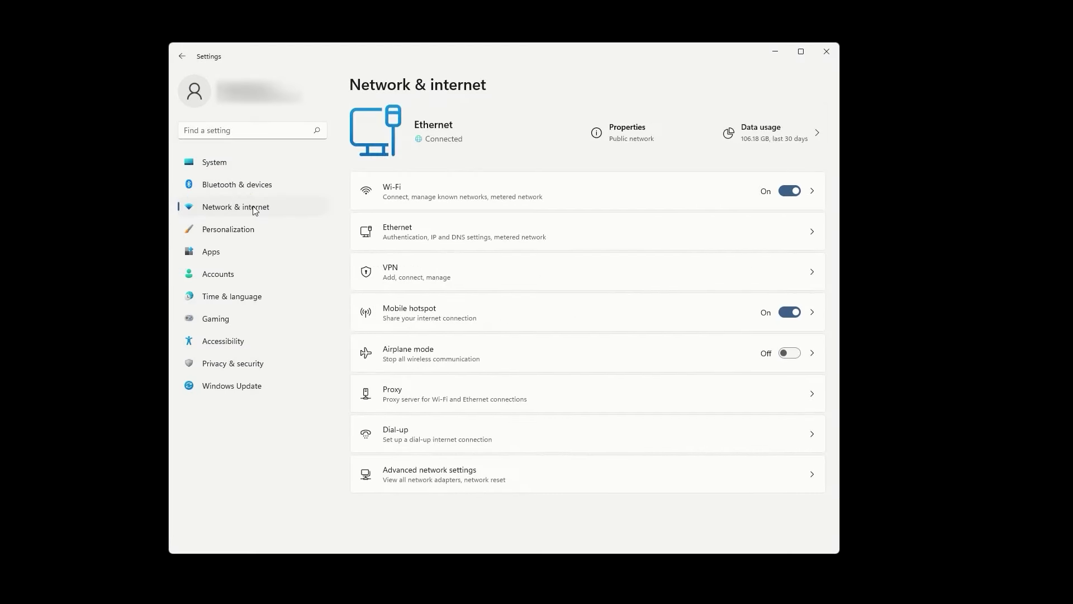
click(669, 476)
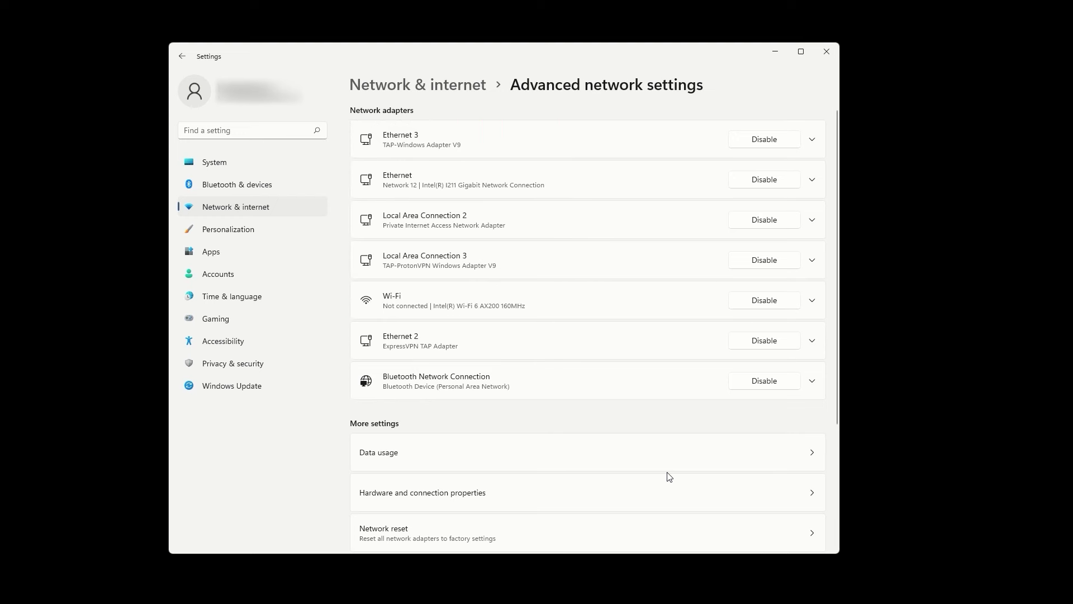
scroll(669, 475, down, 3)
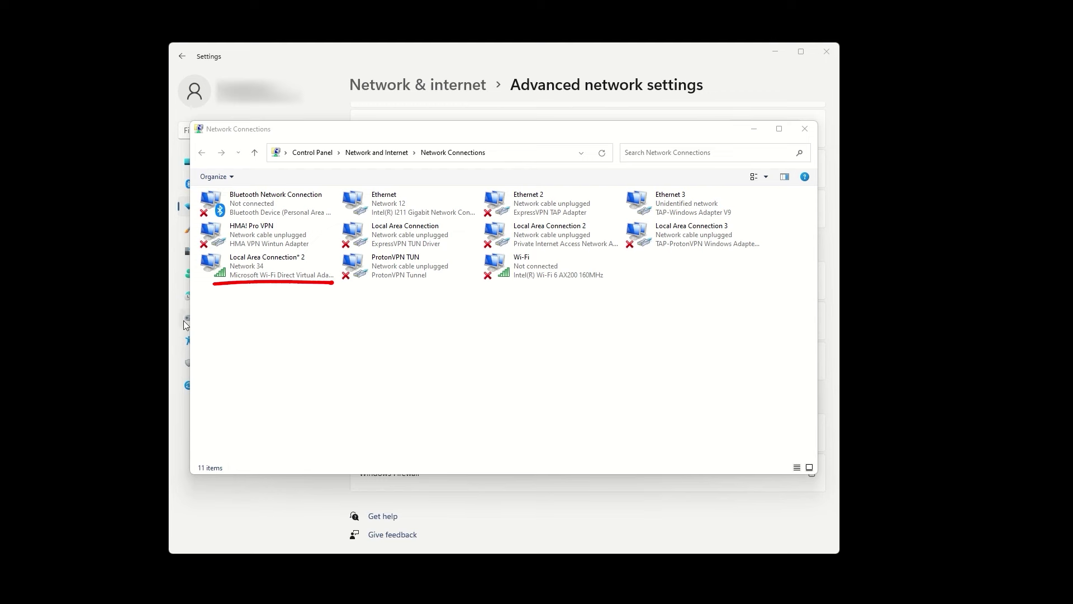
- Note Local Area Connection* 2, then bring up actions for Ethernet 2 (ExpressVPN TAP Adapter)
click(297, 260)
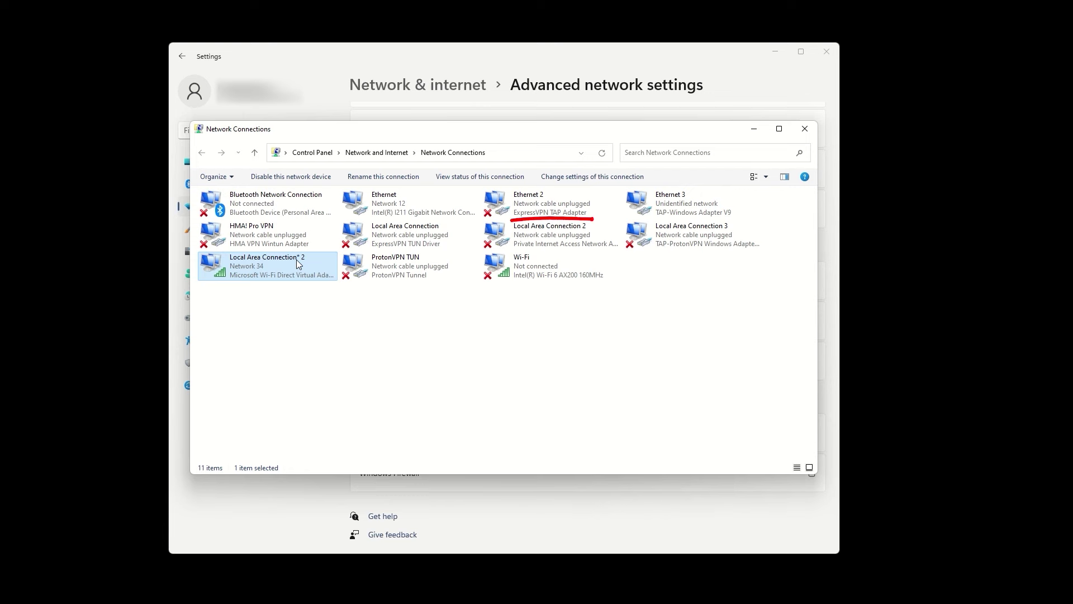
click(556, 204)
right_click(555, 203)
- Let Ethernet 2 share its internet connection with Local Area Connection* 2 via its Sharing properties
click(586, 310)
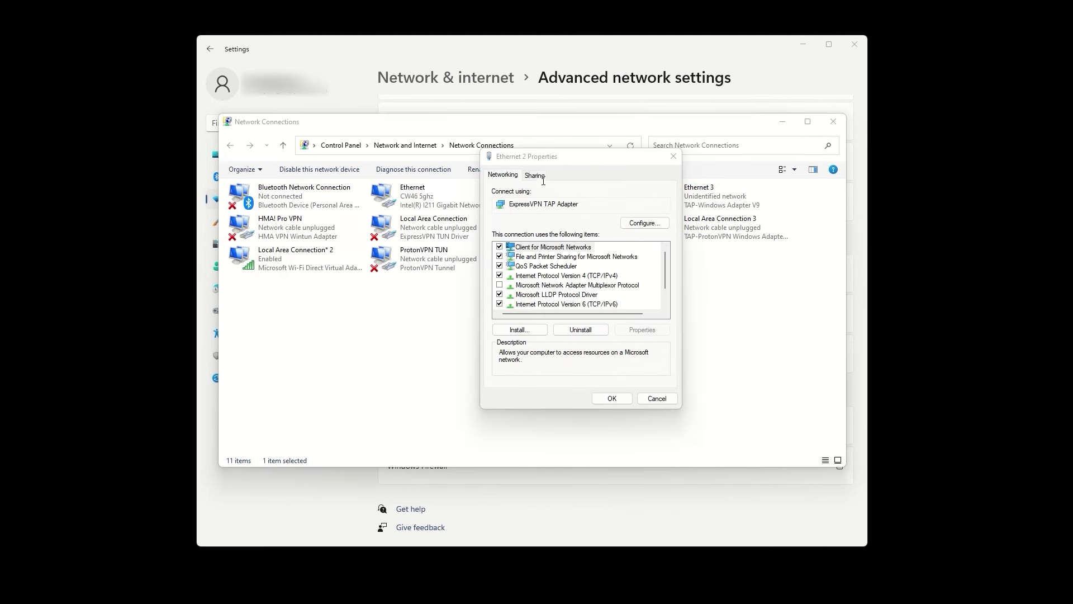
click(535, 176)
click(500, 207)
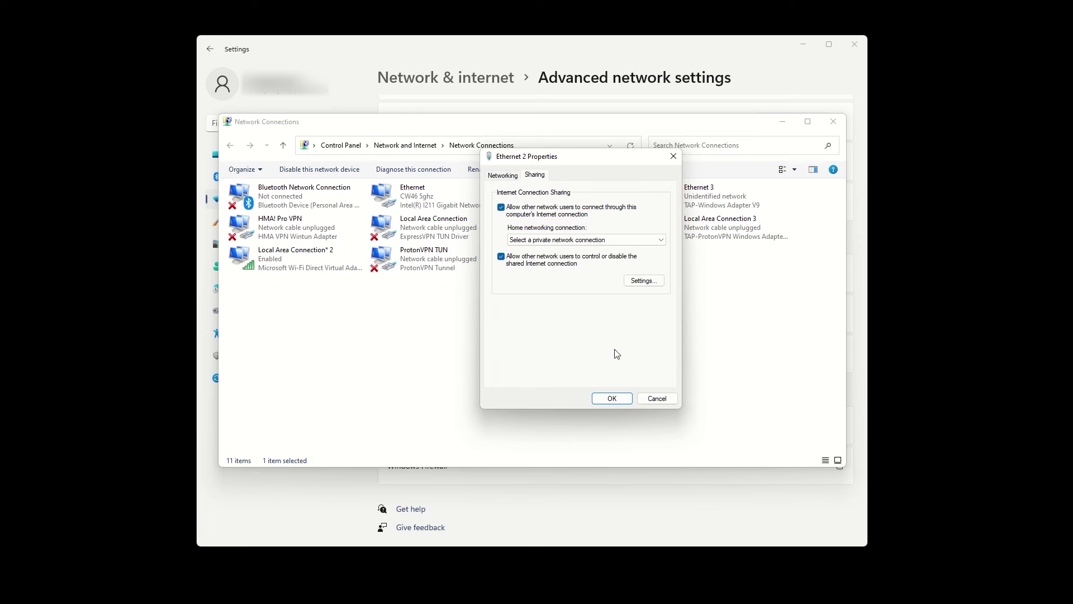
click(593, 240)
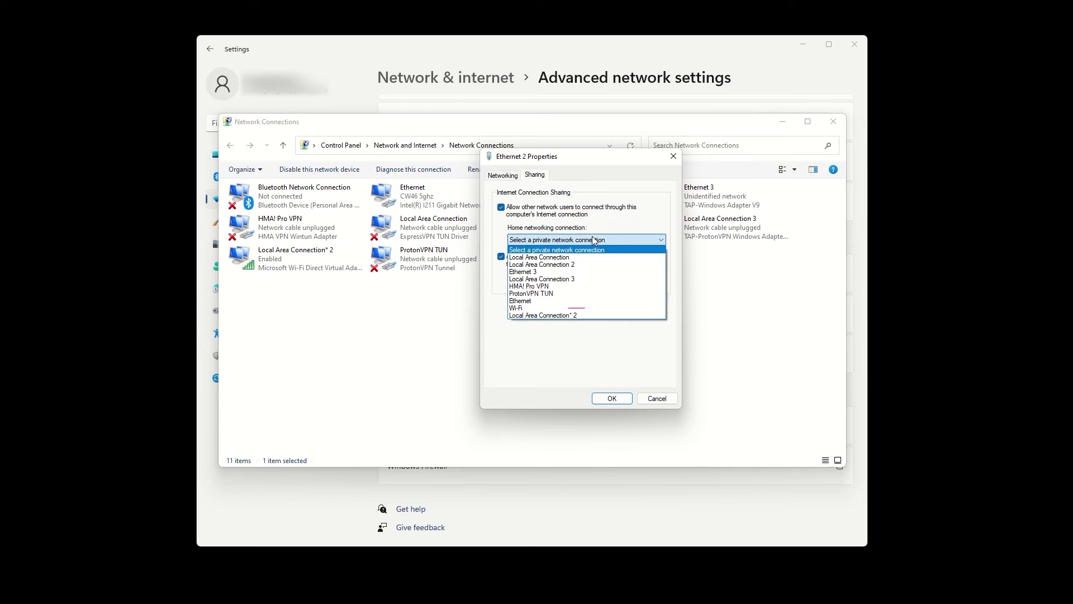
click(573, 316)
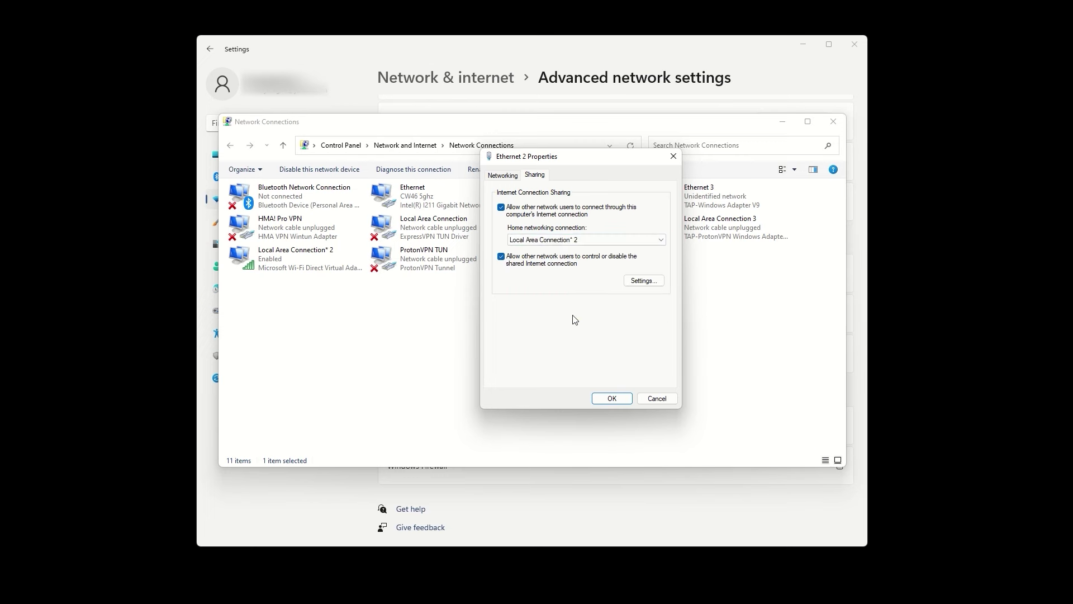
click(612, 399)
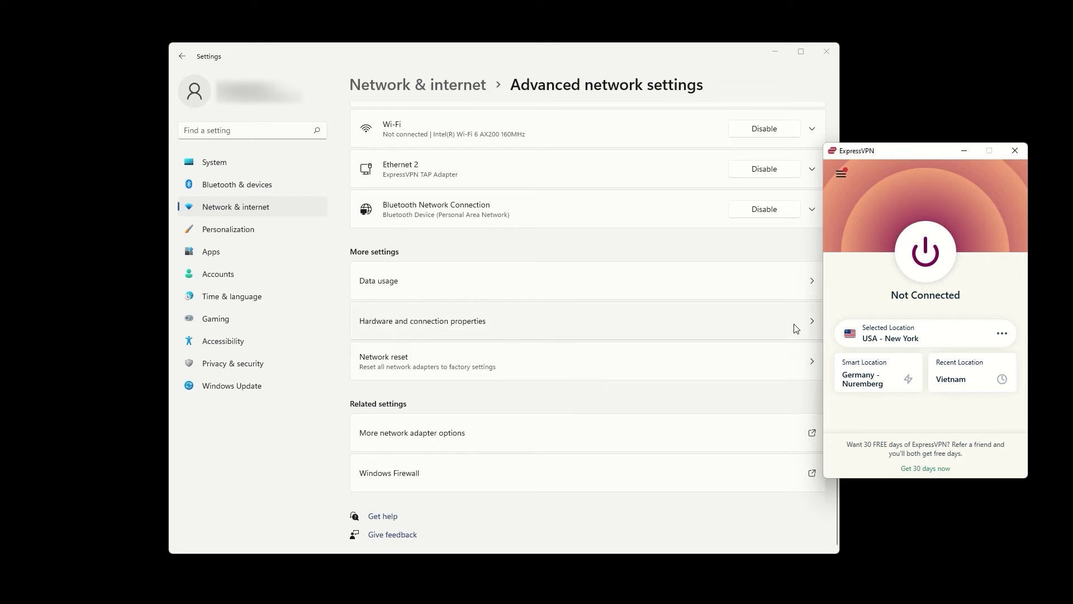
- Switch ExpressVPN's protocol to OpenVPN - UDP and reconnect to USA - New York
click(841, 175)
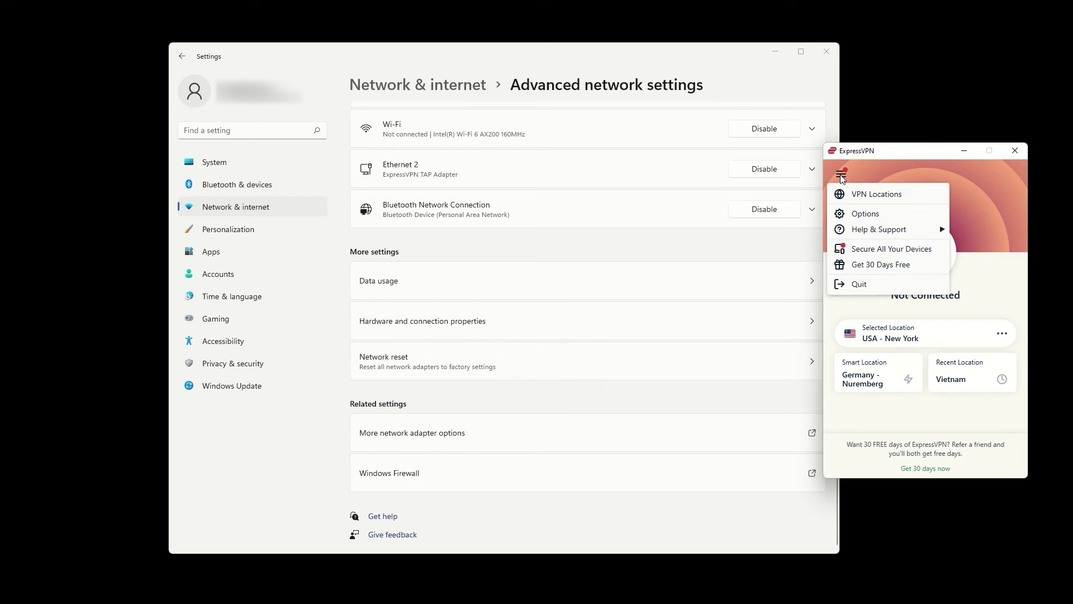
click(863, 211)
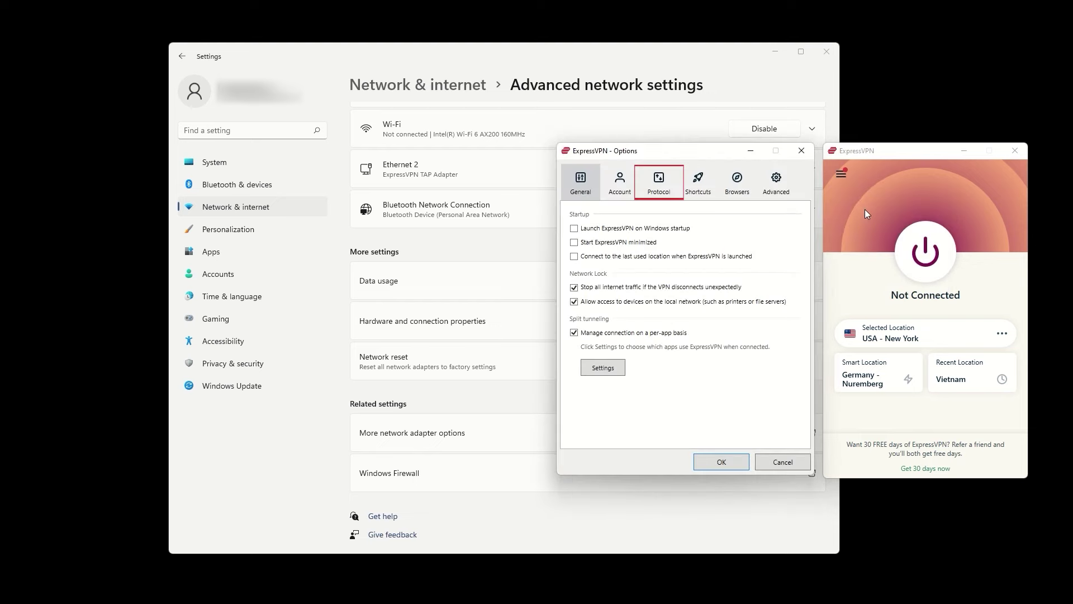
click(666, 189)
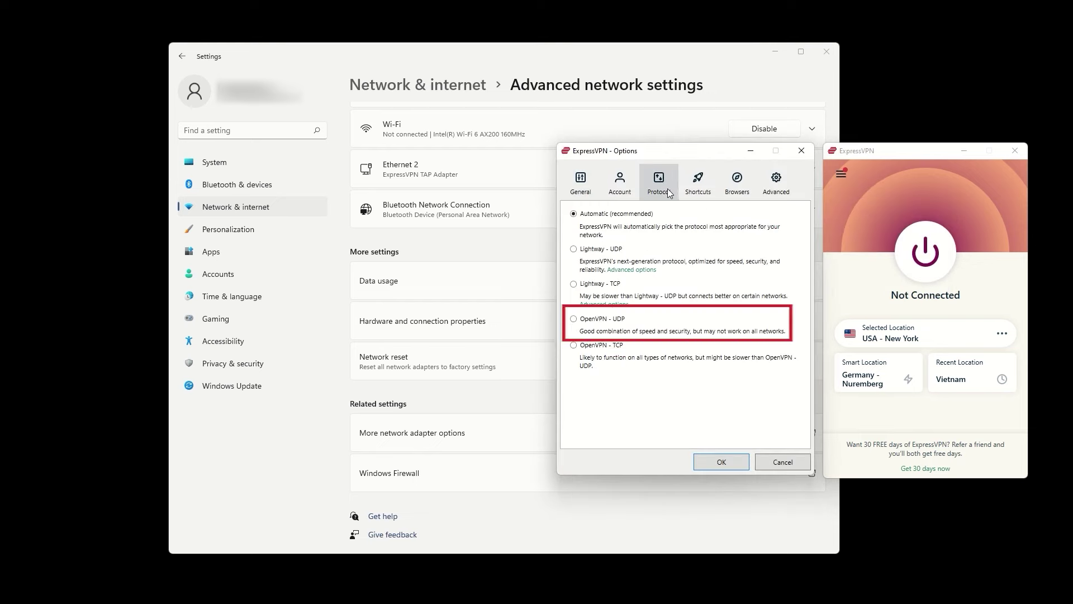
click(574, 319)
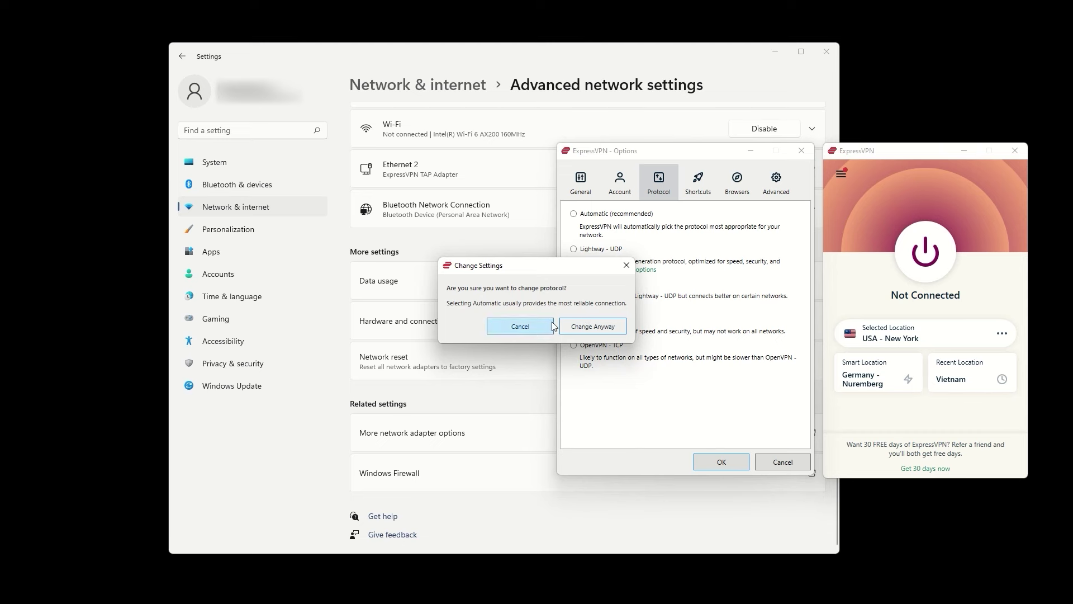
click(592, 327)
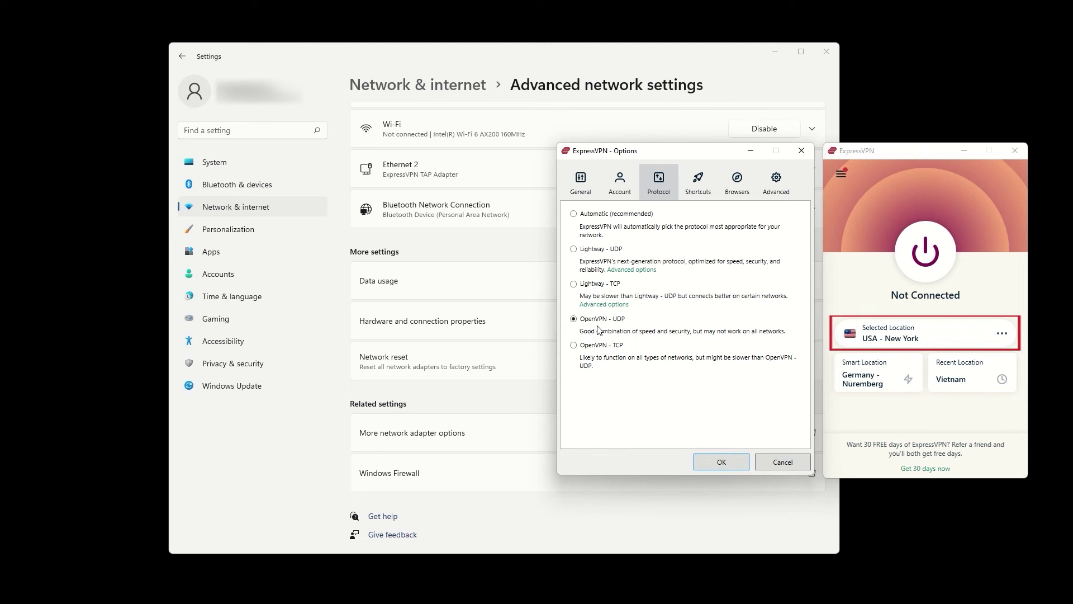
click(781, 462)
click(926, 255)
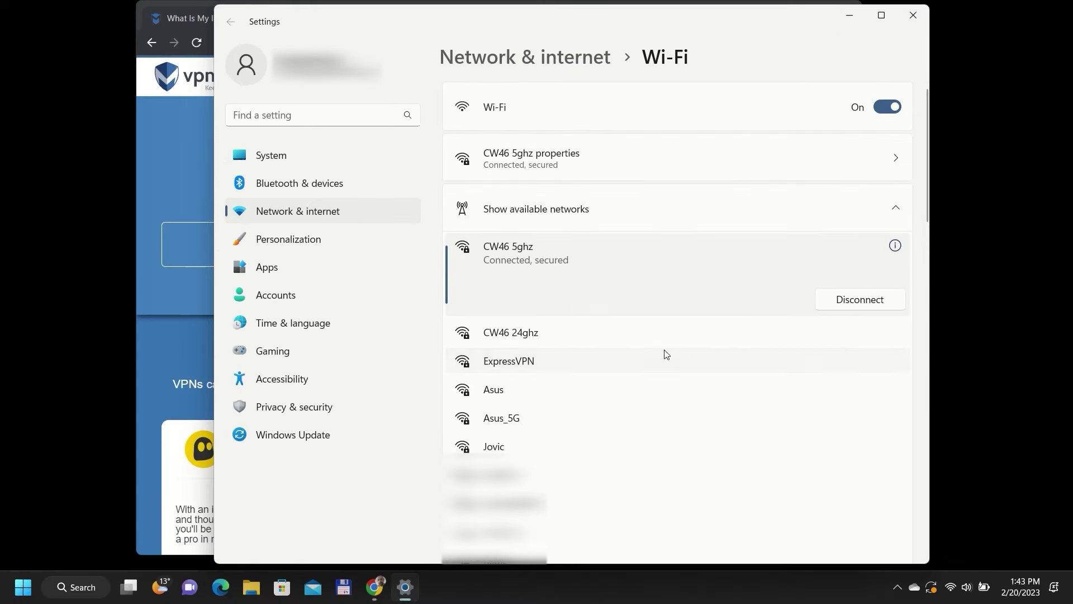
- Join the ExpressVPN Wi-Fi network and reload the vpnMentor IP check page
click(667, 358)
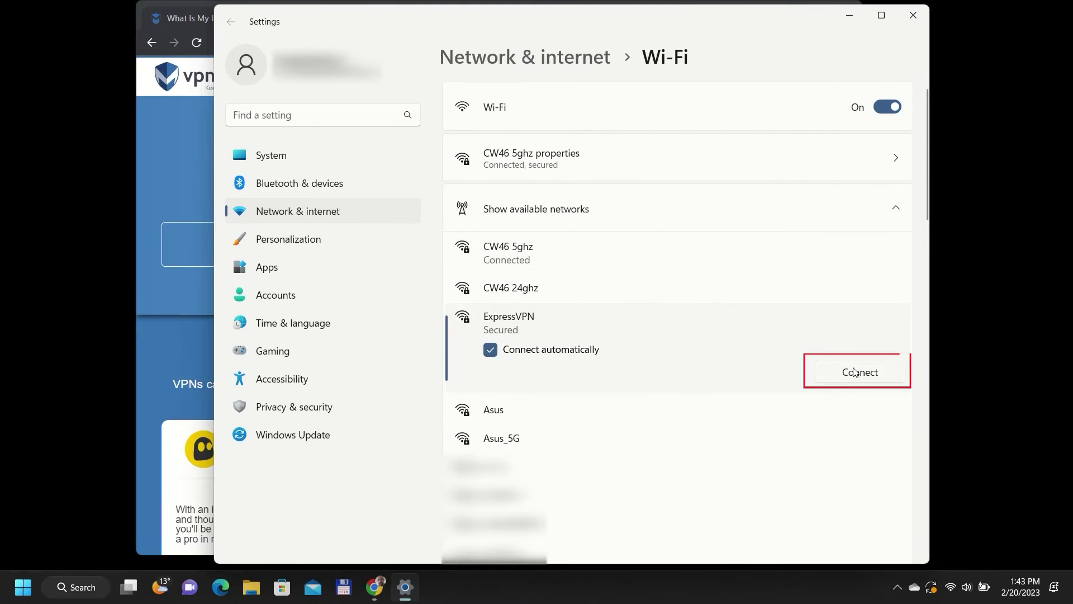
click(854, 371)
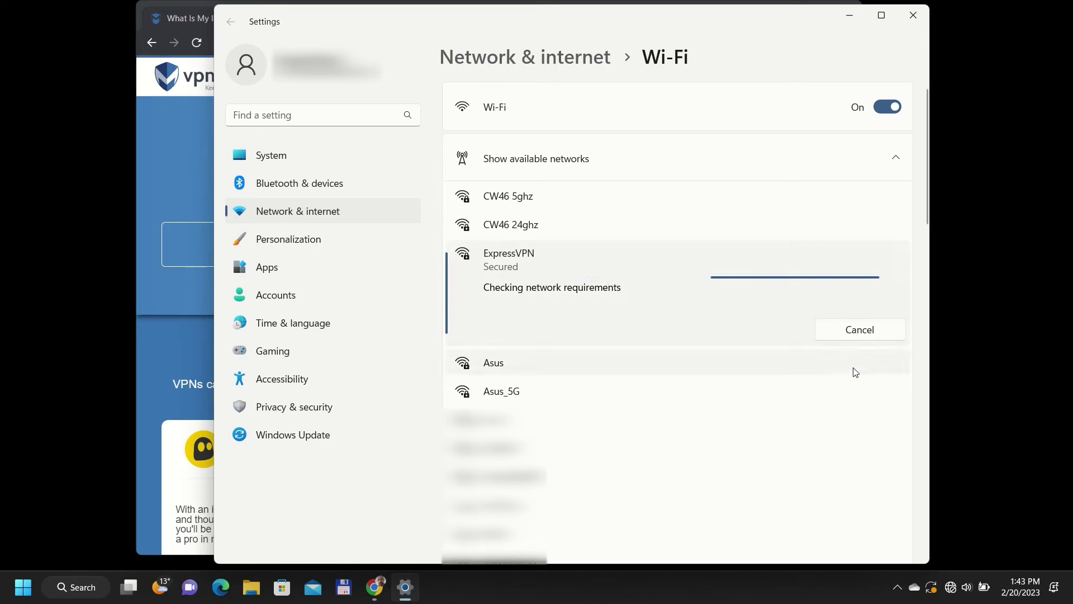
click(175, 184)
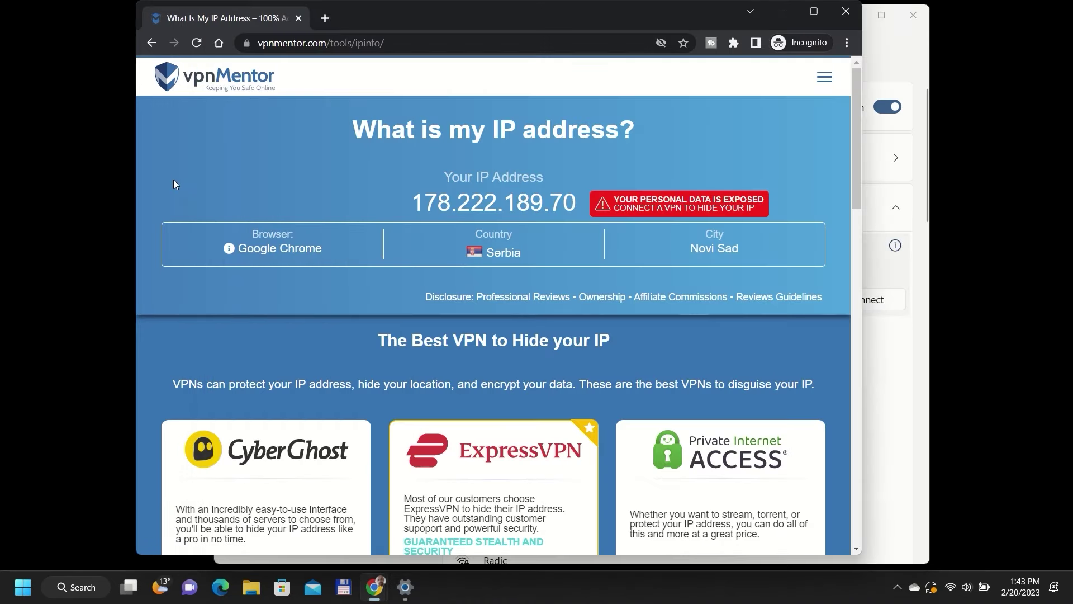
click(197, 43)
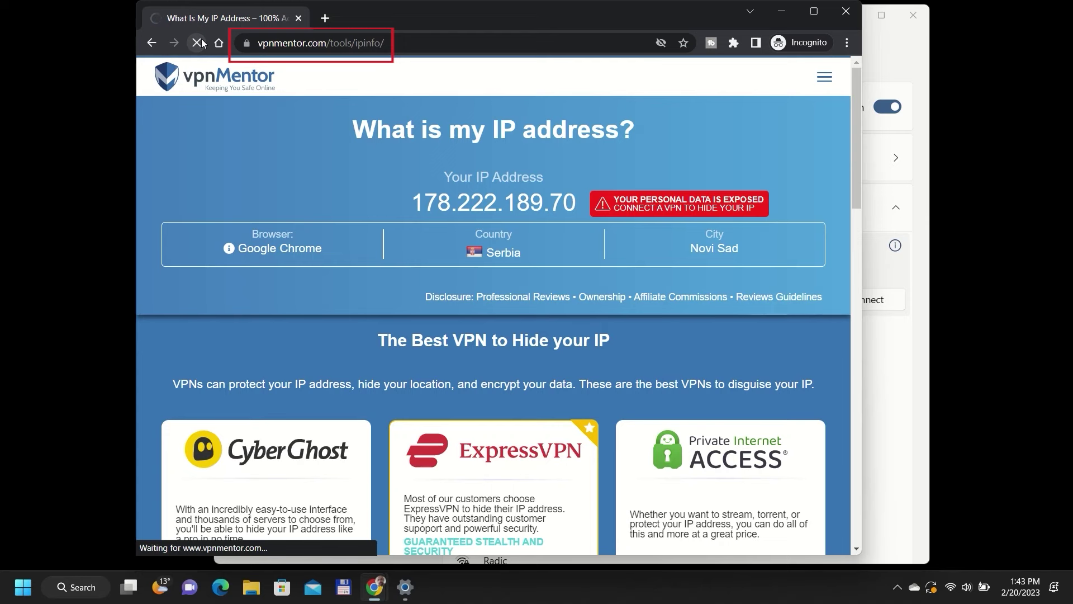
- Reconnect to the ExpressVPN hotspot from the Wi-Fi settings list and recheck the IP page
click(961, 587)
right_click(884, 328)
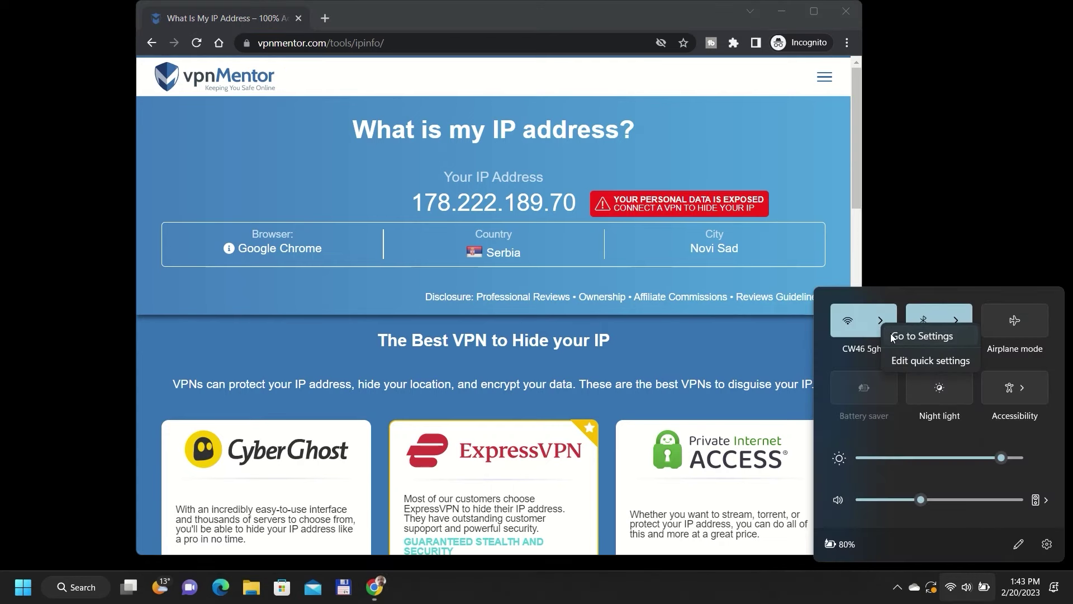
click(893, 336)
click(731, 223)
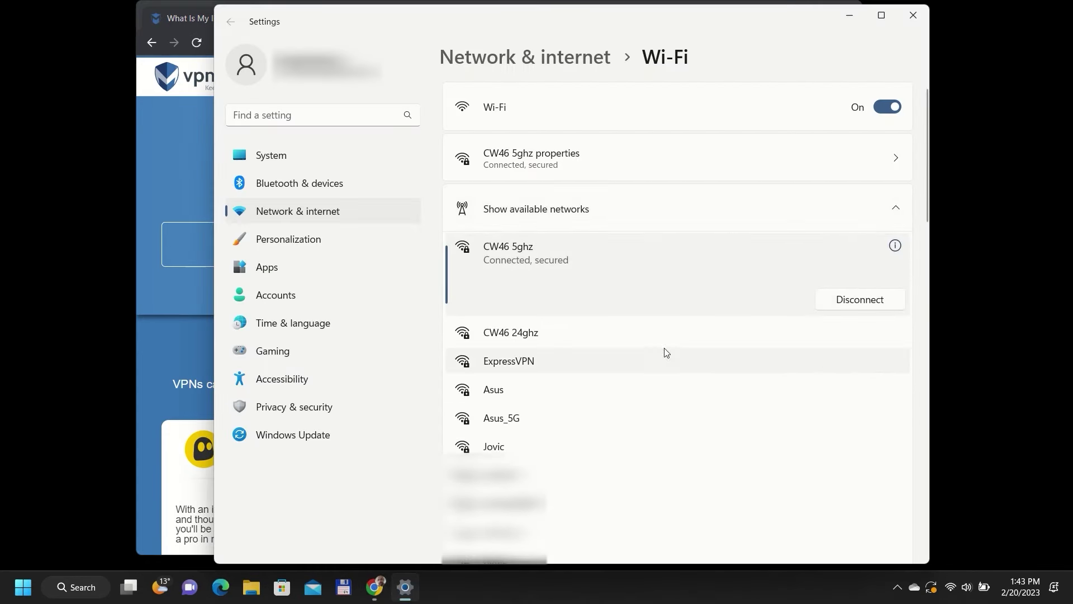
click(665, 356)
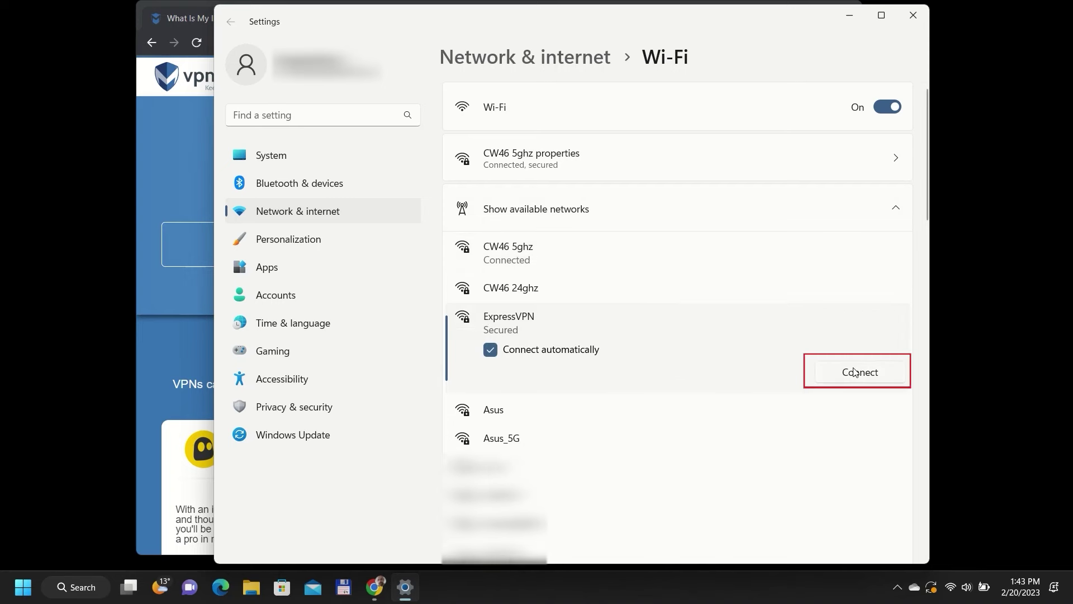
click(854, 372)
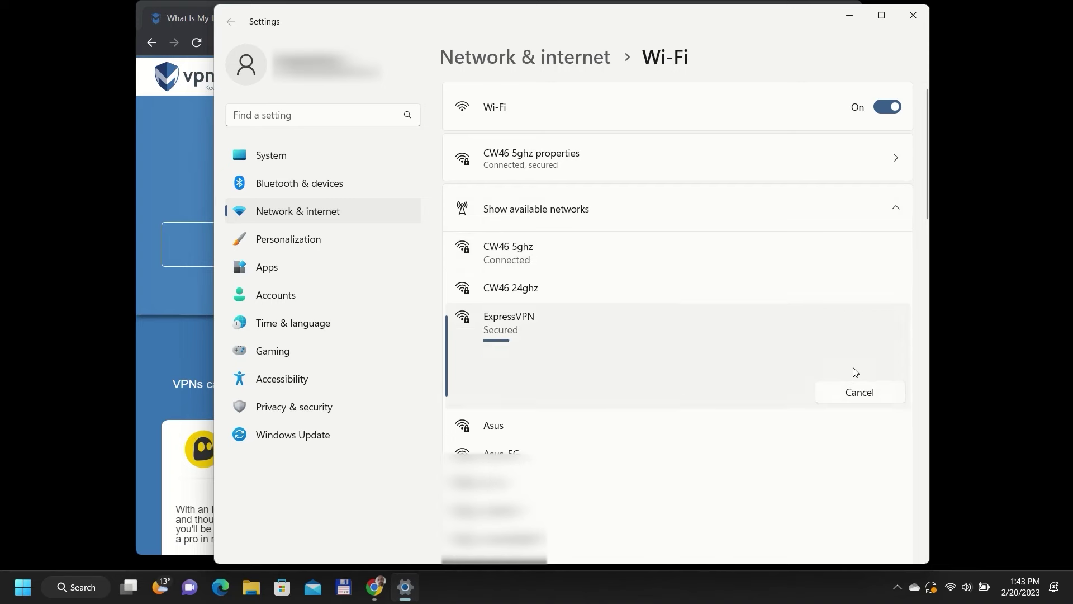
click(174, 181)
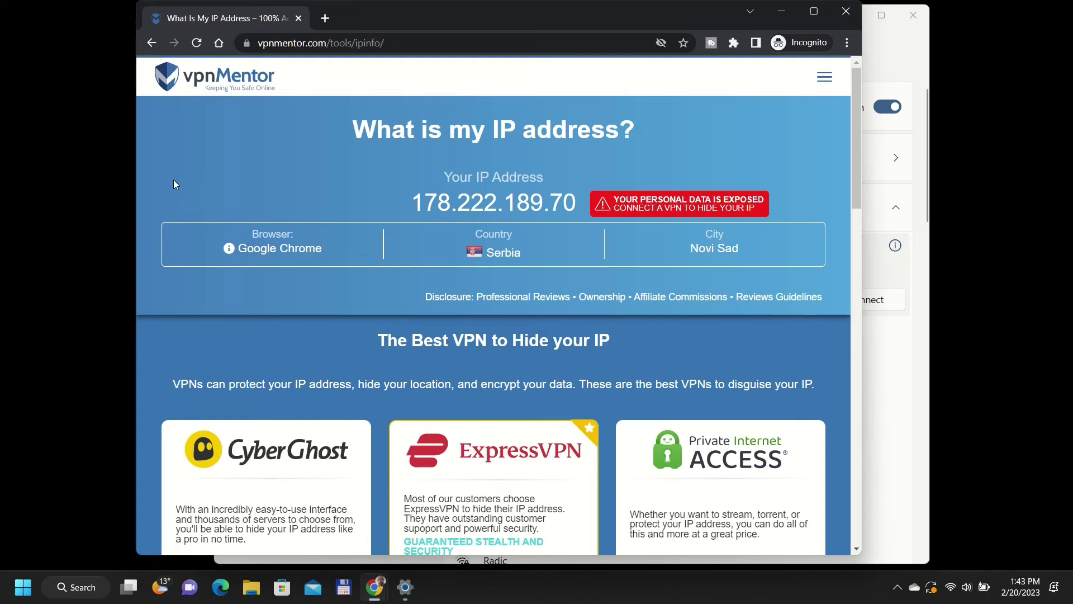
click(197, 43)
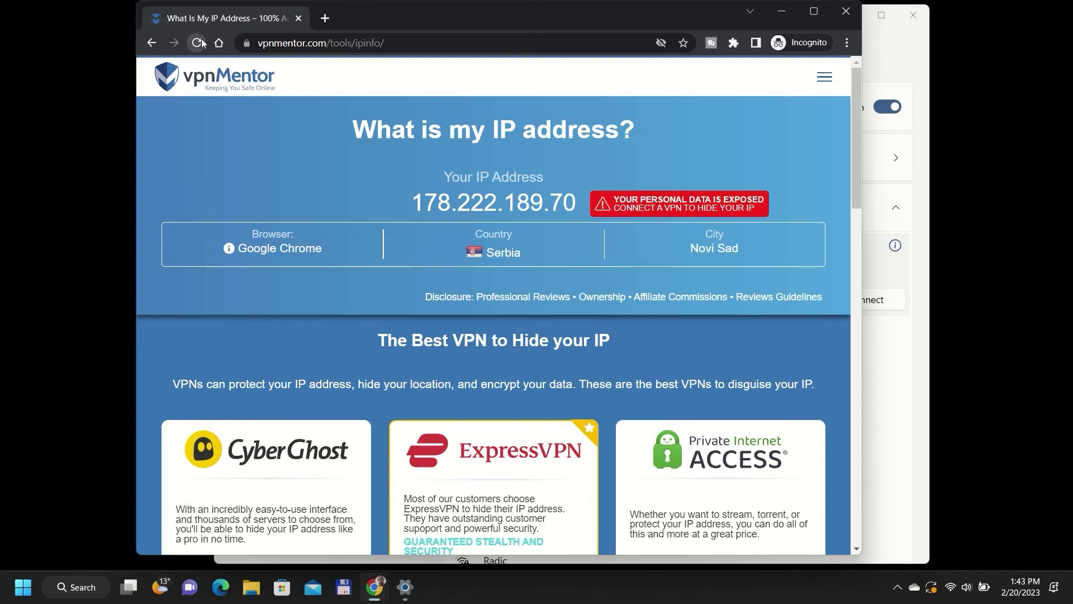